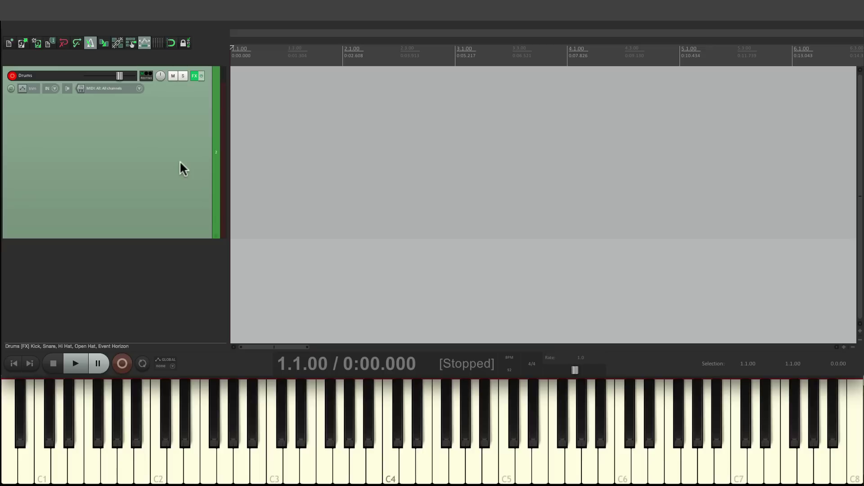
Review the Kick, Snare, Hi Hat and Open Hat sampler settings in the Drums effects chain.
{"action": "left_click", "coordinate": [194, 76]}
{"action": "left_click", "coordinate": [215, 49]}
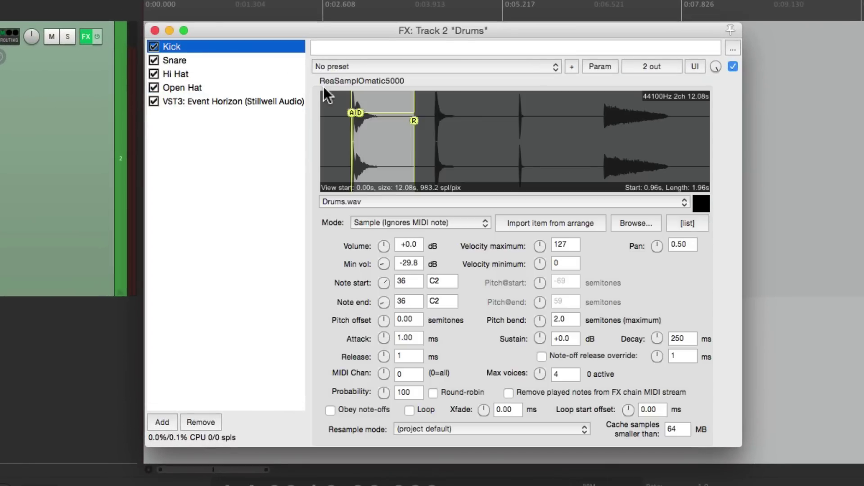
{"action": "left_click", "coordinate": [233, 56]}
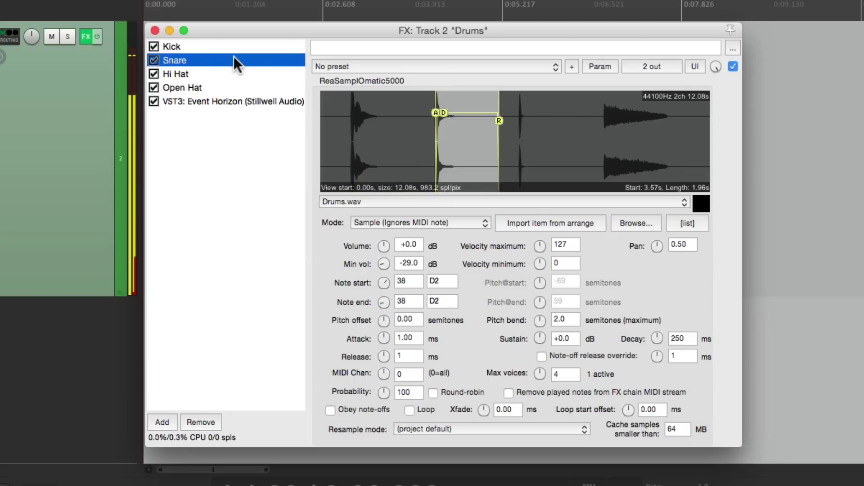
{"action": "left_click", "coordinate": [226, 72]}
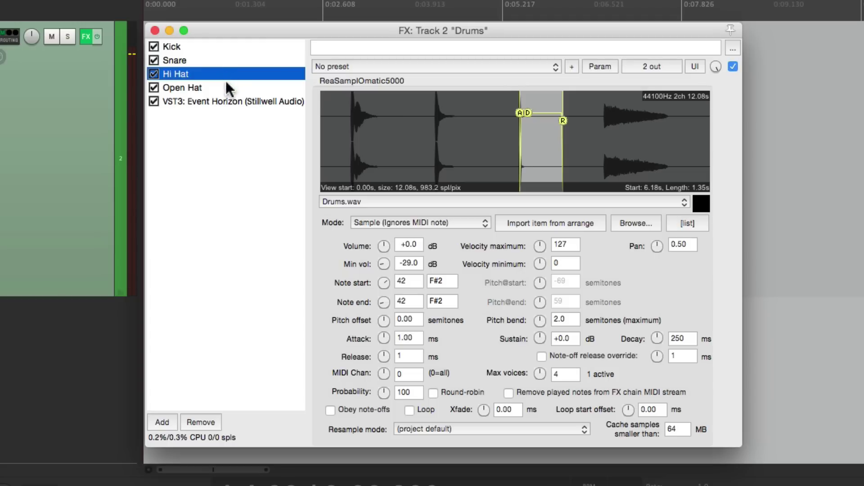
{"action": "left_click", "coordinate": [228, 88]}
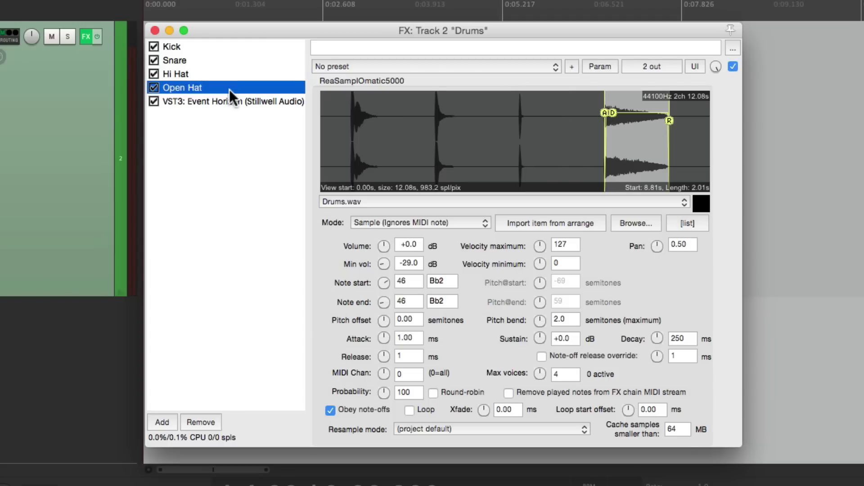
Close the effects chain and record about five bars of drums onto the Drums track.
{"action": "left_click", "coordinate": [155, 31]}
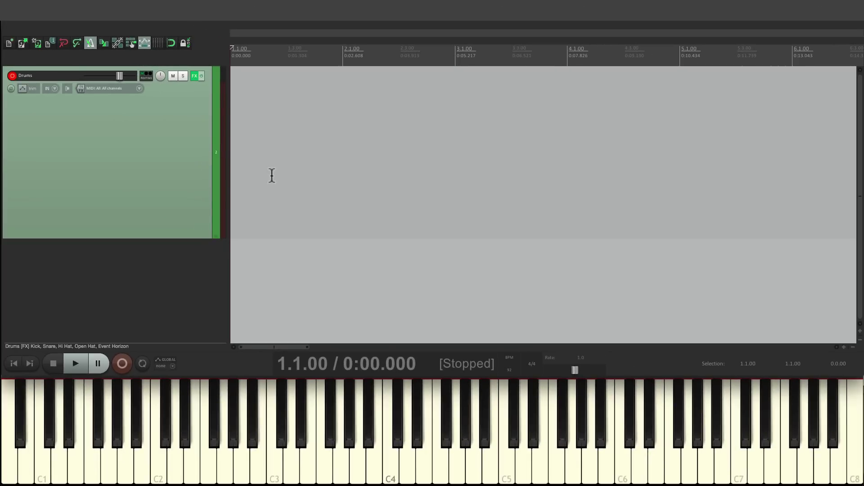
{"action": "key", "text": "ctrl+r"}
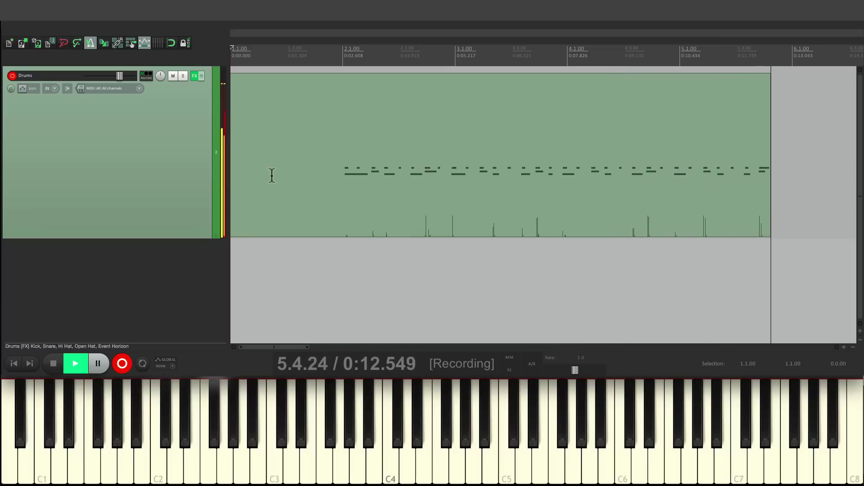
{"action": "key", "text": "space"}
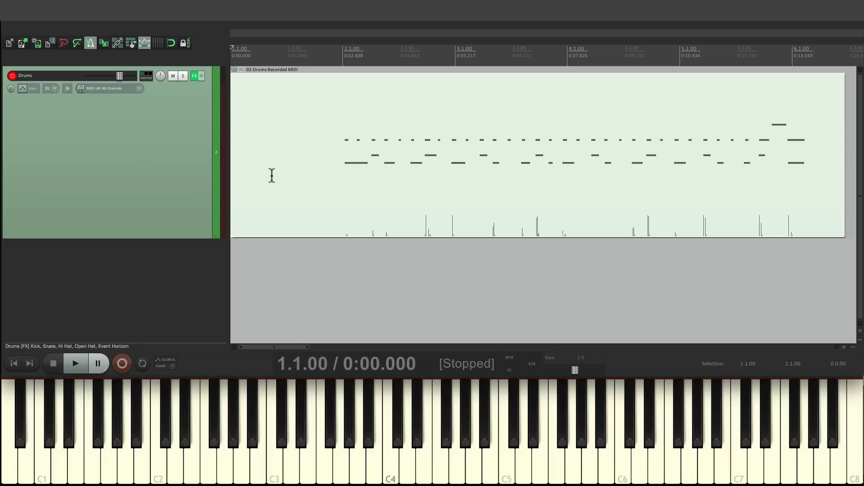
Open the recorded drum item in the MIDI editor and bring its notes into view.
{"action": "double_click", "coordinate": [344, 154]}
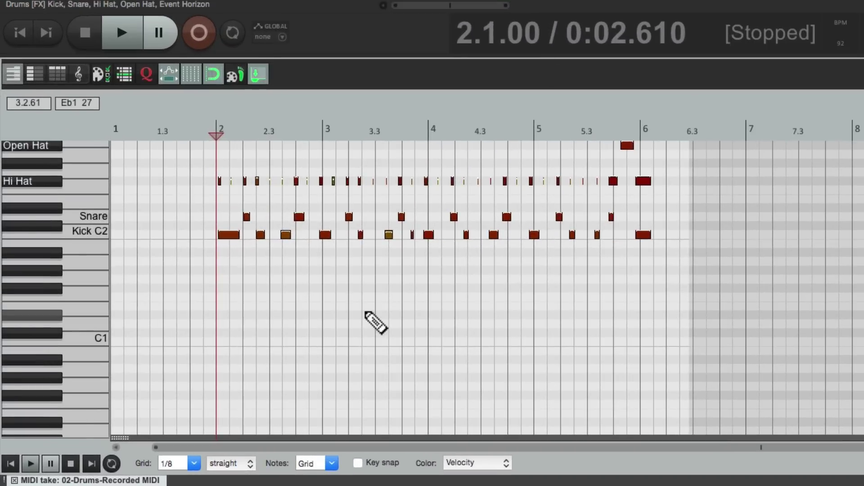
{"action": "scroll", "coordinate": [376, 323], "scroll_direction": "up", "scroll_amount": 3}
{"action": "scroll", "coordinate": [207, 290], "scroll_direction": "up", "scroll_amount": 3}
{"action": "scroll", "coordinate": [385, 328], "scroll_direction": "up", "scroll_amount": 2}
{"action": "scroll", "coordinate": [366, 344], "scroll_direction": "left", "scroll_amount": 3}
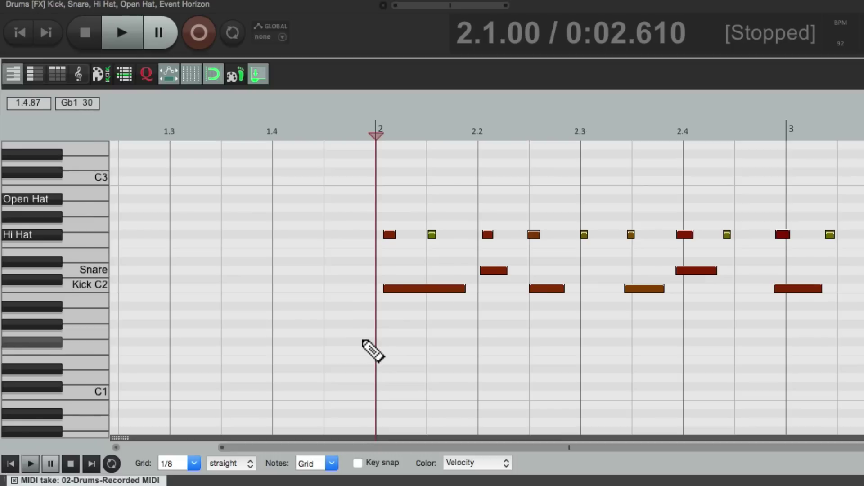
Quantize all drum notes by position only to the 1/8 grid at 100% strength.
{"action": "left_click", "coordinate": [146, 82]}
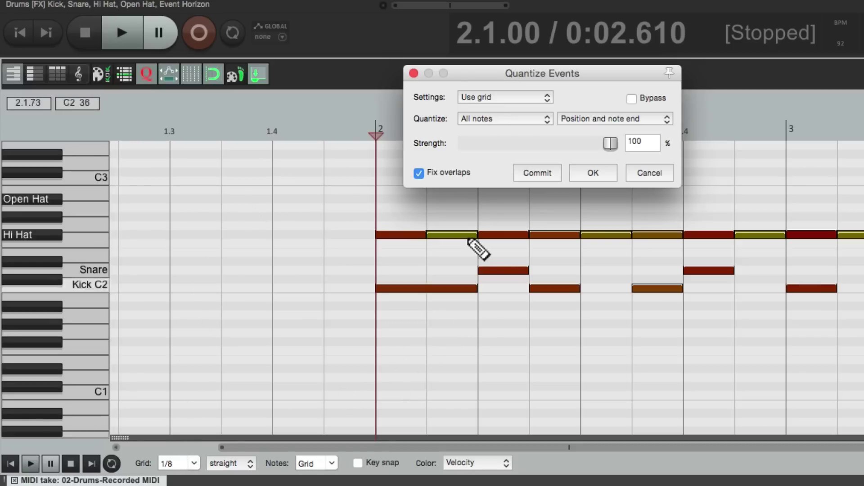
{"action": "left_click", "coordinate": [502, 119]}
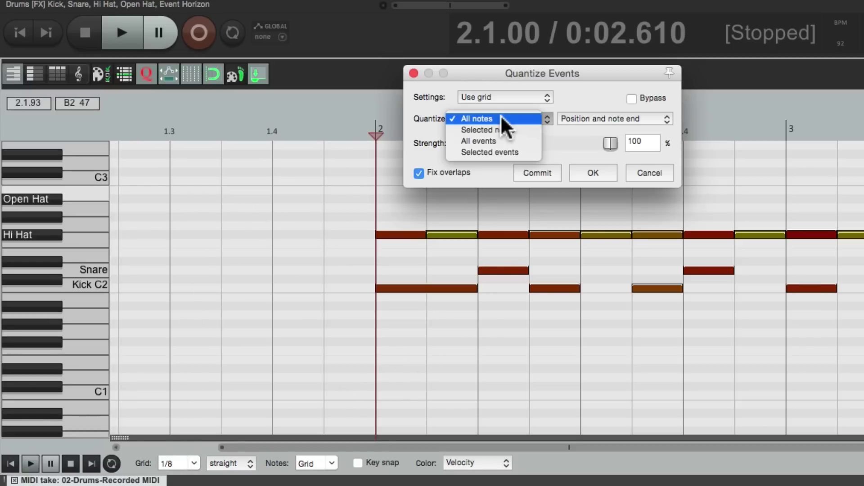
{"action": "left_click", "coordinate": [513, 121]}
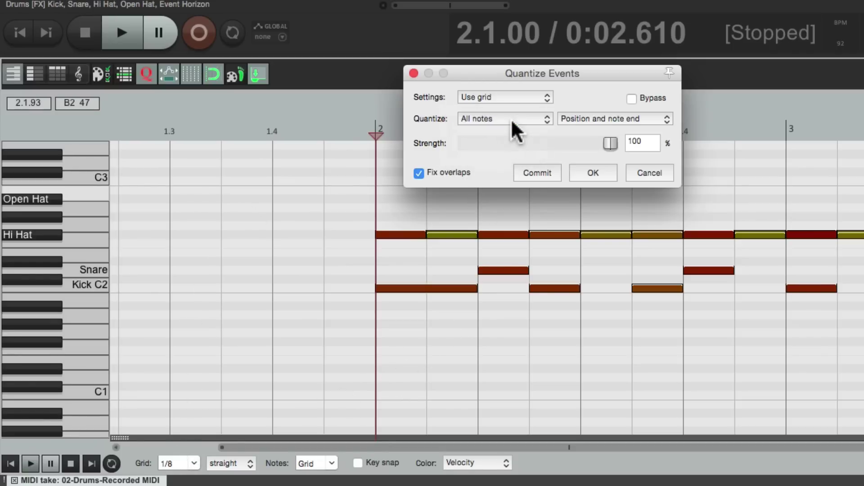
{"action": "left_click", "coordinate": [571, 119]}
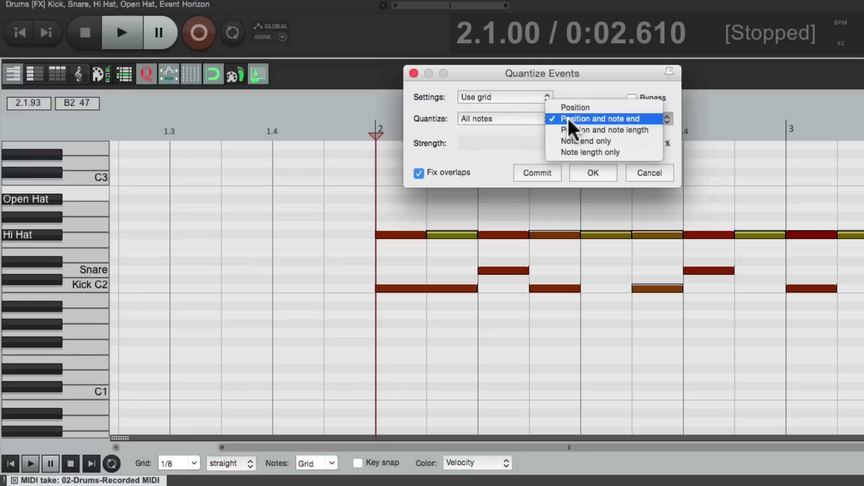
{"action": "left_click", "coordinate": [594, 108]}
{"action": "left_click", "coordinate": [610, 120]}
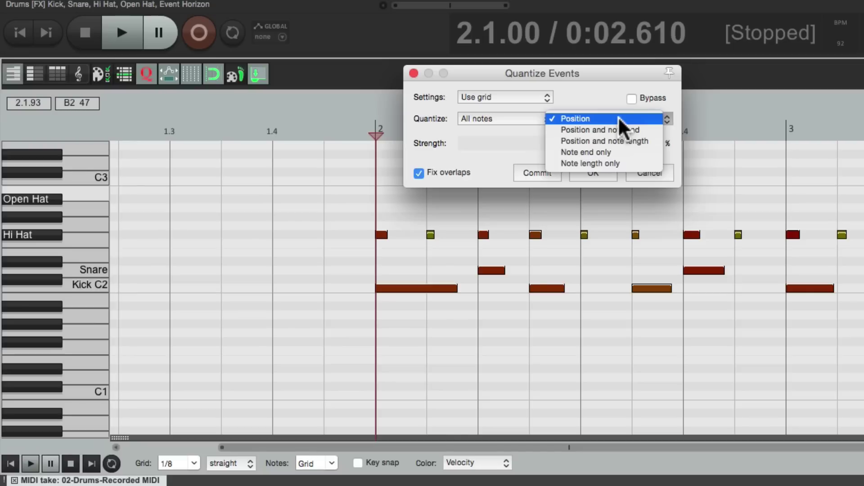
{"action": "left_click", "coordinate": [620, 118]}
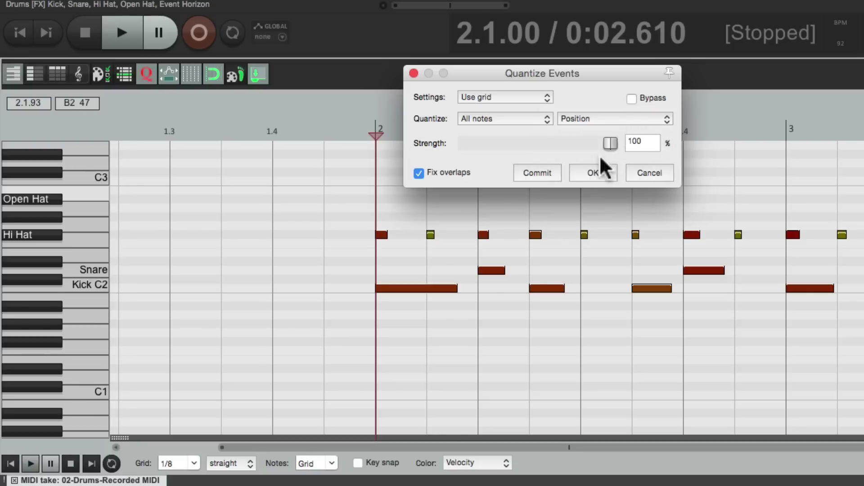
{"action": "left_click", "coordinate": [583, 181]}
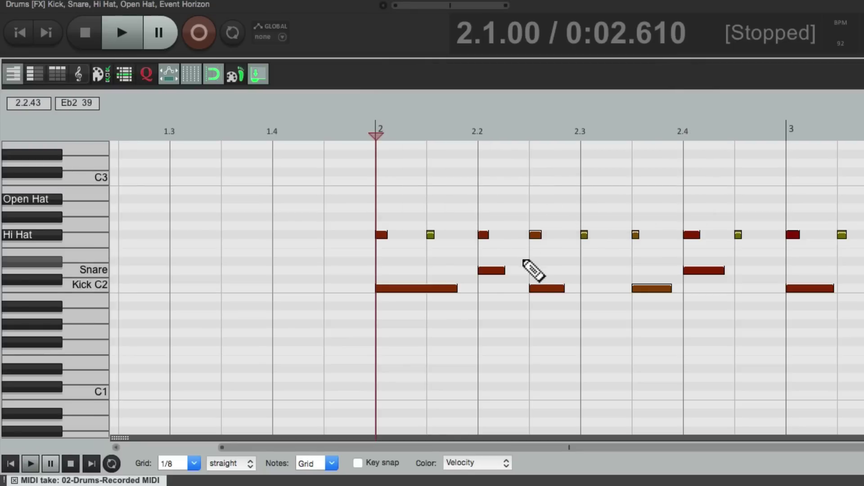
{"action": "key", "text": "space"}
{"action": "scroll", "coordinate": [550, 270], "scroll_direction": "down", "scroll_amount": 2}
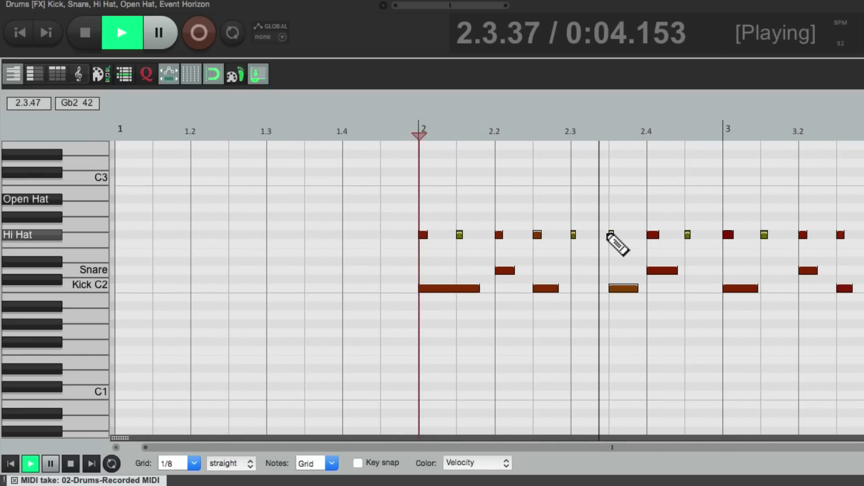
{"action": "scroll", "coordinate": [614, 242], "scroll_direction": "down", "scroll_amount": 1}
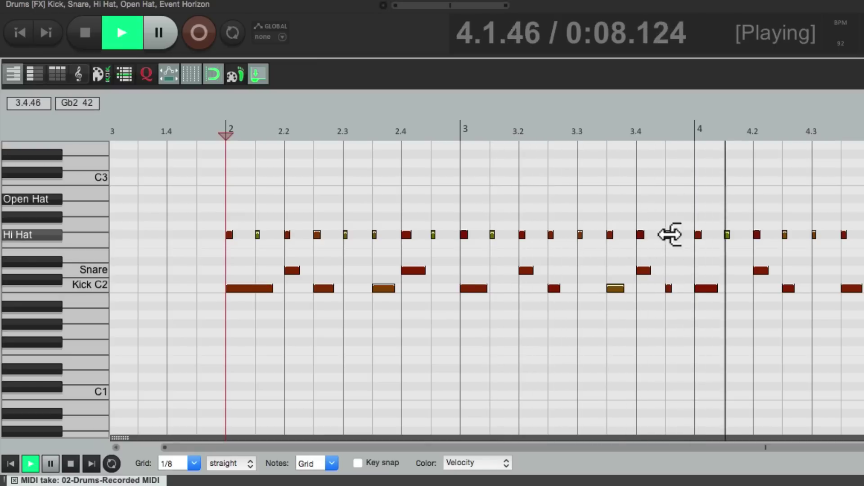
{"action": "key", "text": "space"}
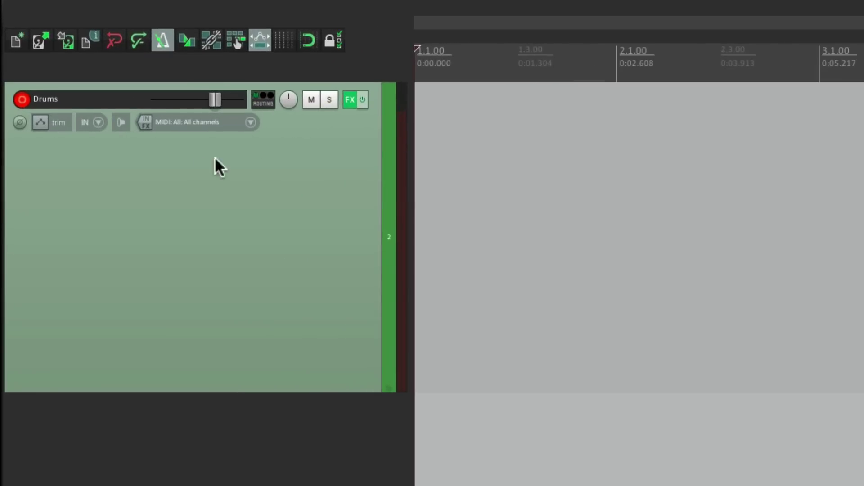
Check the Drums track's record mode options, then bring up its input and monitoring menu.
{"action": "left_click", "coordinate": [96, 119]}
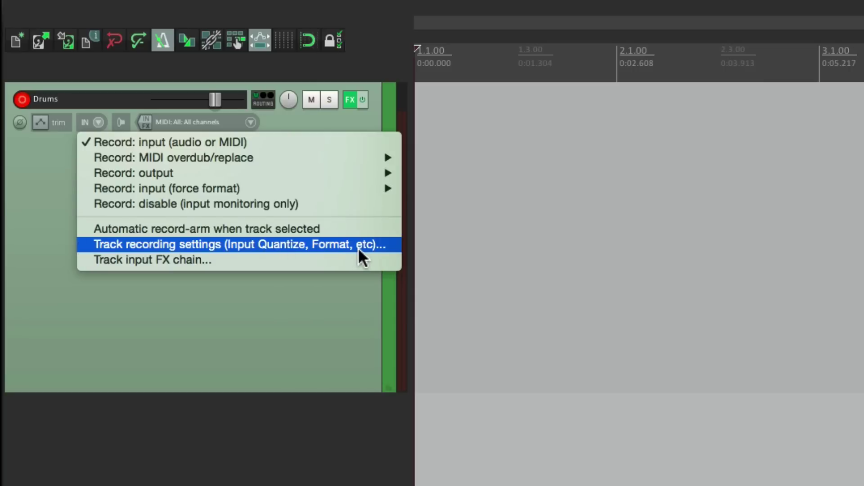
{"action": "left_click", "coordinate": [279, 295]}
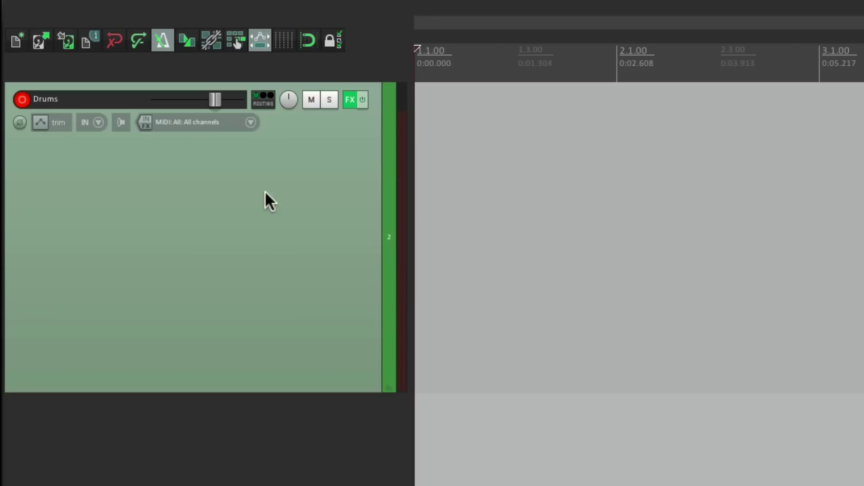
{"action": "left_click", "coordinate": [250, 121]}
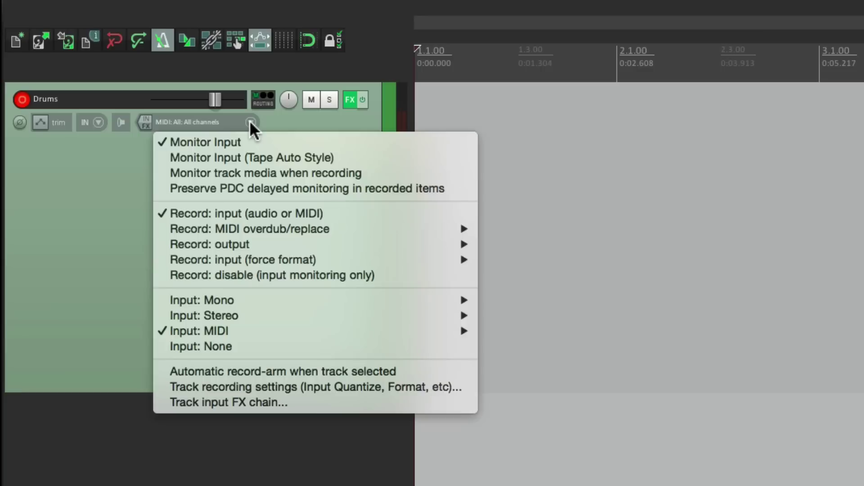
Enable Drums record quantize at 1/8, nearest value, 100% strength and 0% swing.
{"action": "left_click", "coordinate": [281, 390]}
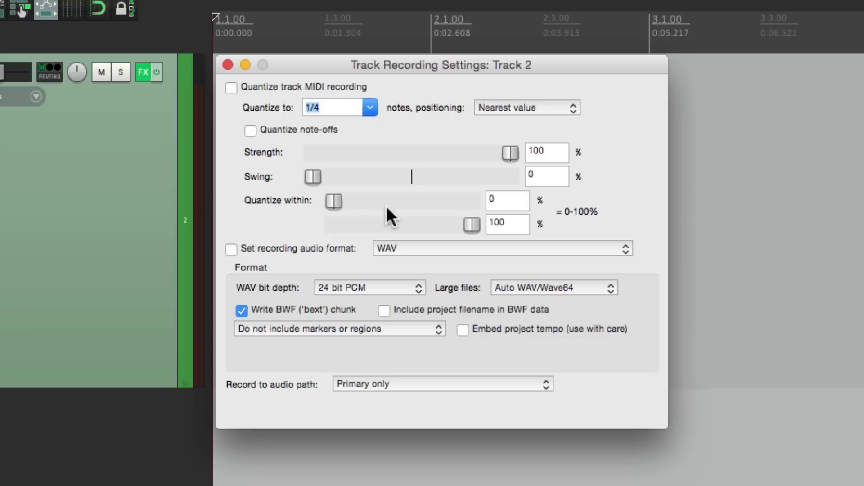
{"action": "left_click", "coordinate": [230, 87]}
{"action": "left_click", "coordinate": [370, 108]}
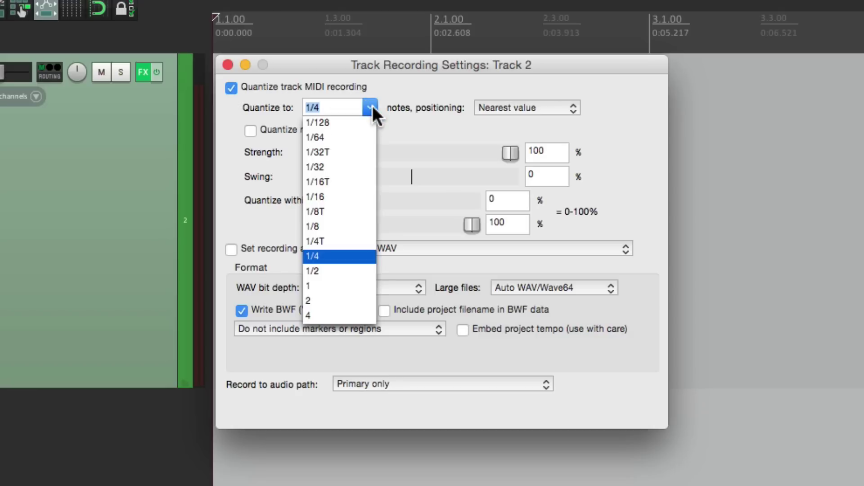
{"action": "left_click", "coordinate": [359, 227]}
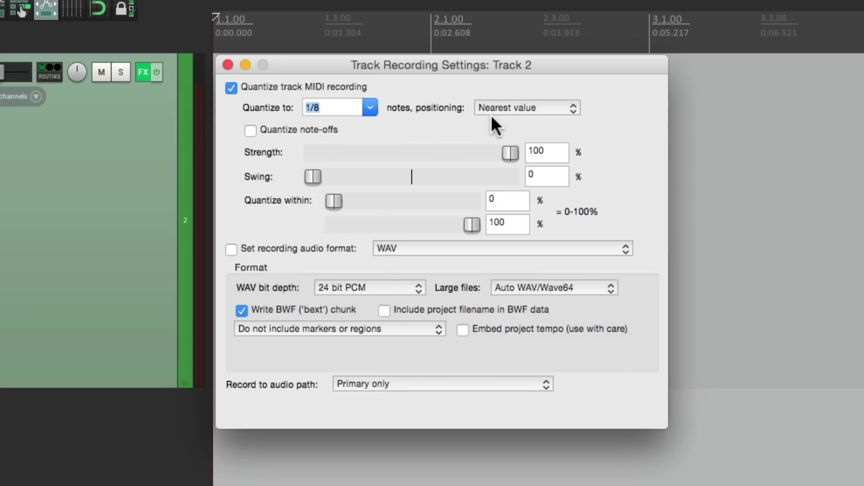
{"action": "left_click", "coordinate": [566, 108]}
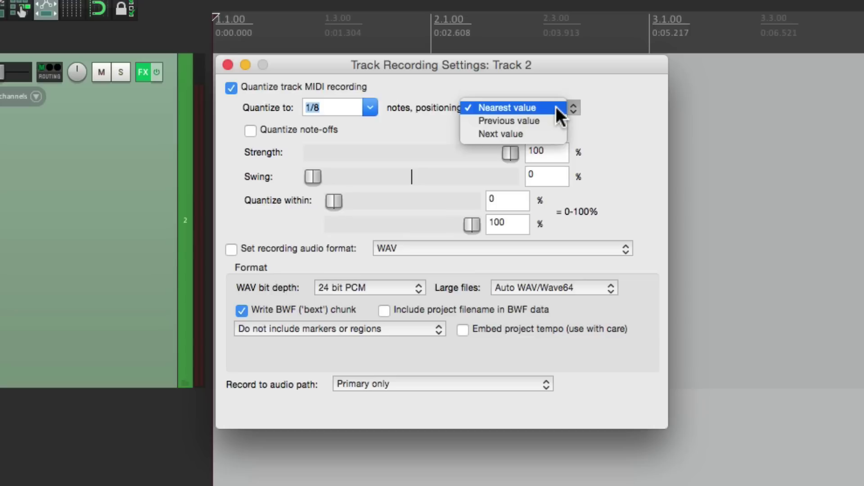
{"action": "left_click", "coordinate": [556, 108]}
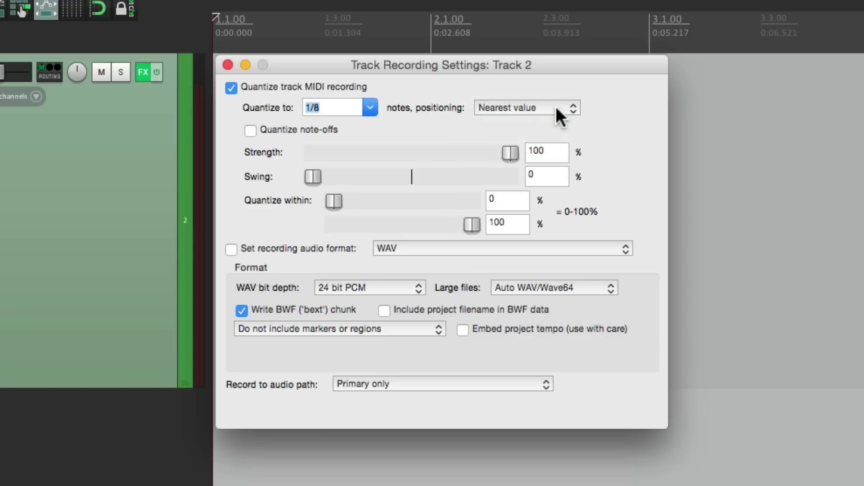
{"action": "left_click_drag", "start_coordinate": [509, 151], "coordinate": [527, 153]}
{"action": "mouse_move", "coordinate": [320, 177]}
{"action": "left_mouse_down"}
{"action": "mouse_move", "coordinate": [387, 177]}
{"action": "mouse_move", "coordinate": [314, 187]}
{"action": "left_mouse_up"}
{"action": "key", "text": "Escape"}
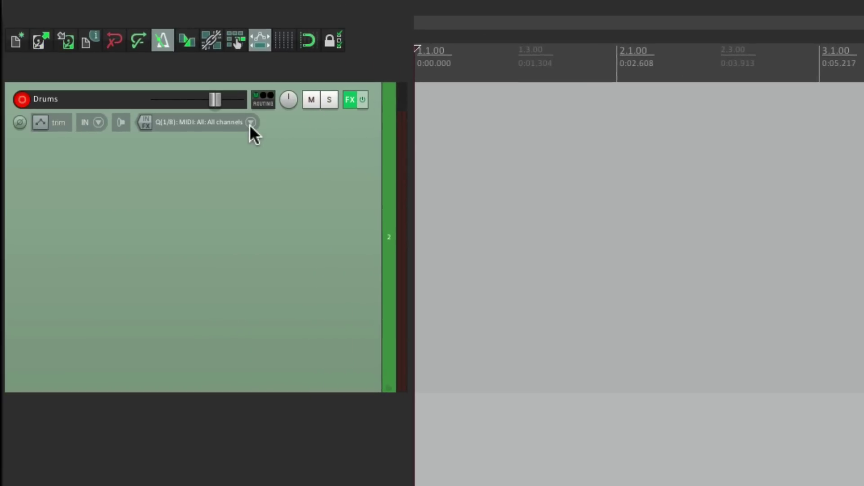
{"action": "left_click", "coordinate": [250, 123]}
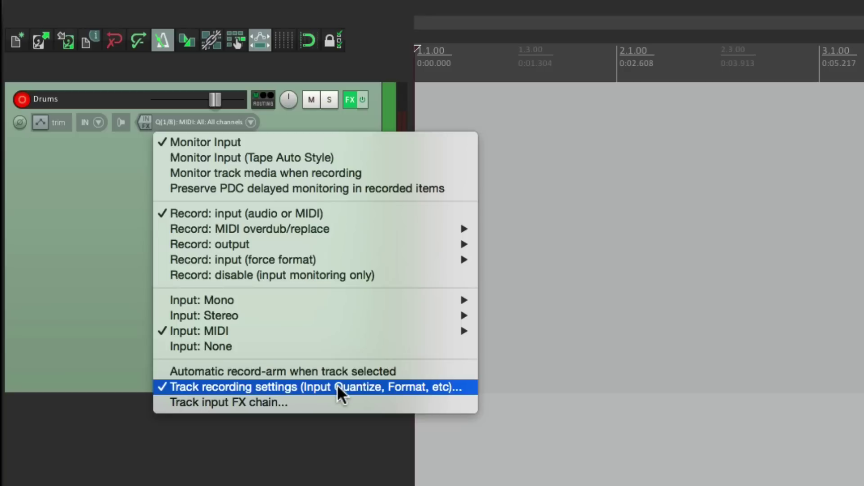
Toggle Drums input quantize off and back on at 1/8, so the input shows Q(1/8).
{"action": "left_click", "coordinate": [59, 248]}
{"action": "left_click", "coordinate": [98, 123]}
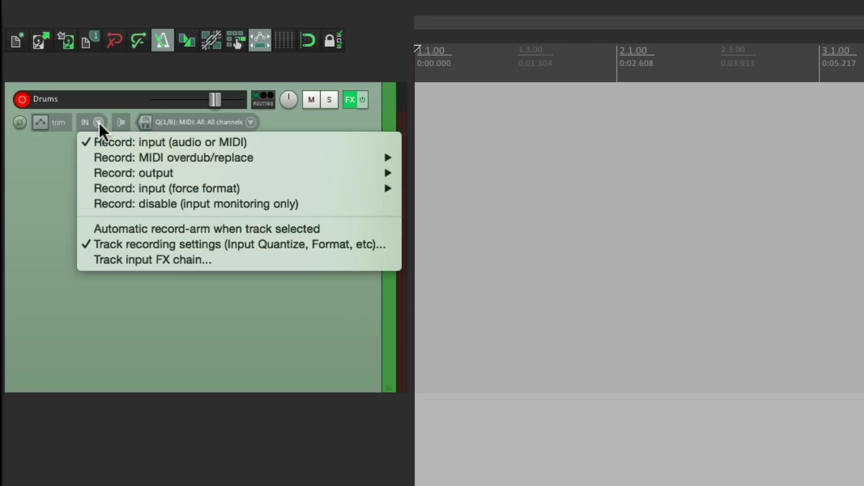
{"action": "left_click", "coordinate": [77, 245]}
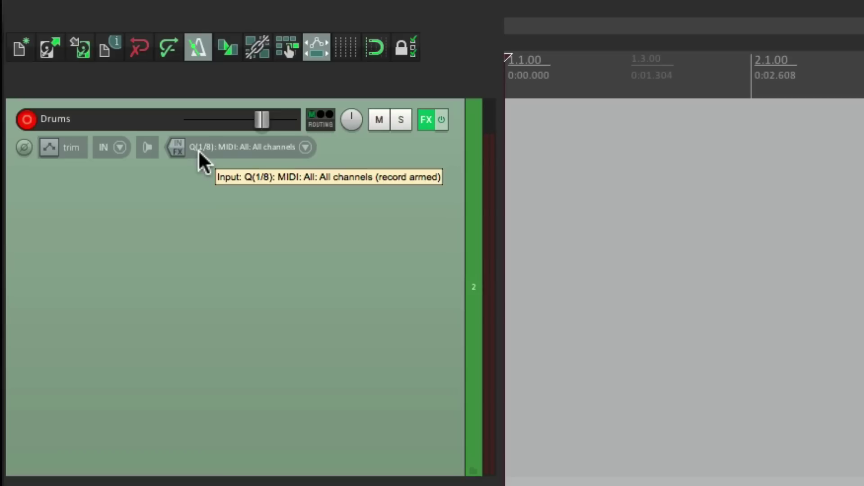
{"action": "left_click", "coordinate": [305, 147]}
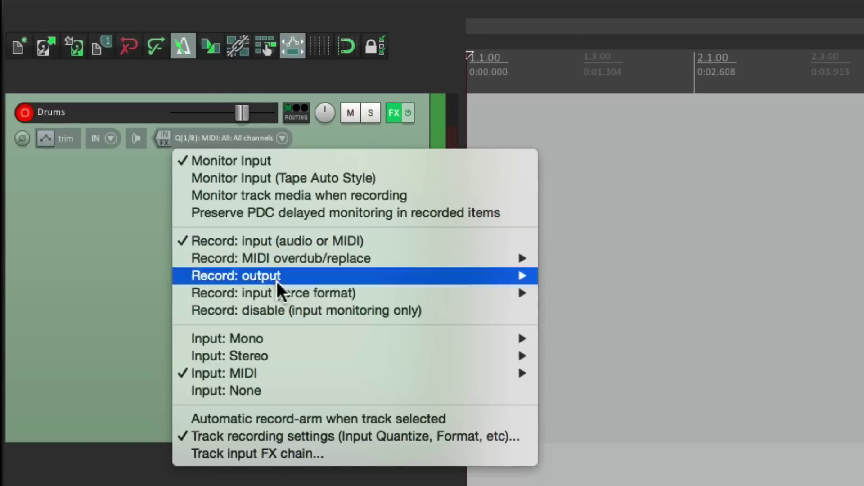
{"action": "left_click", "coordinate": [285, 435]}
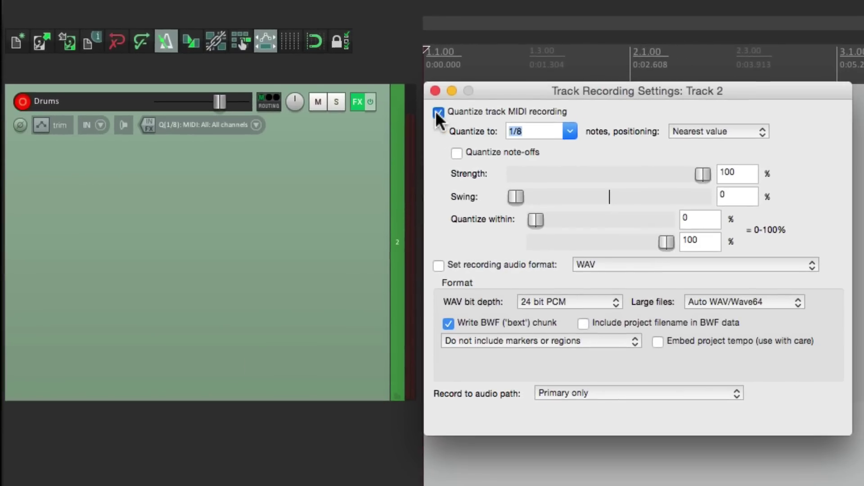
{"action": "left_click", "coordinate": [437, 112]}
{"action": "left_click", "coordinate": [441, 117]}
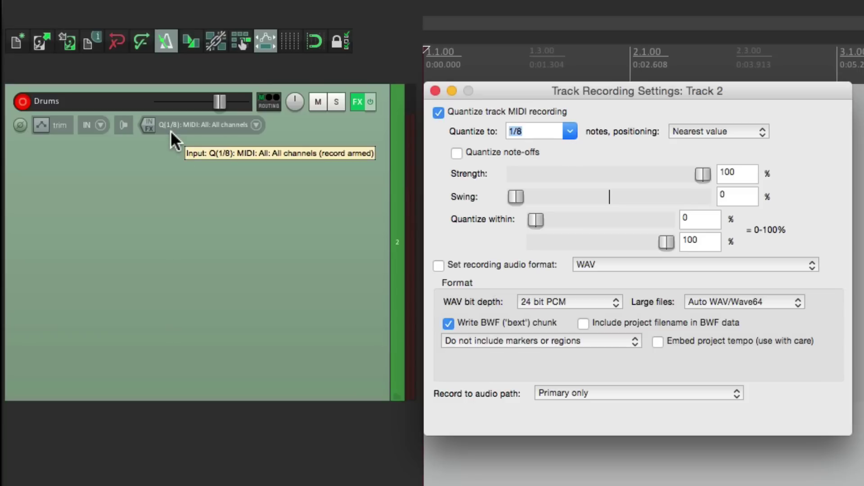
{"action": "left_click", "coordinate": [435, 91]}
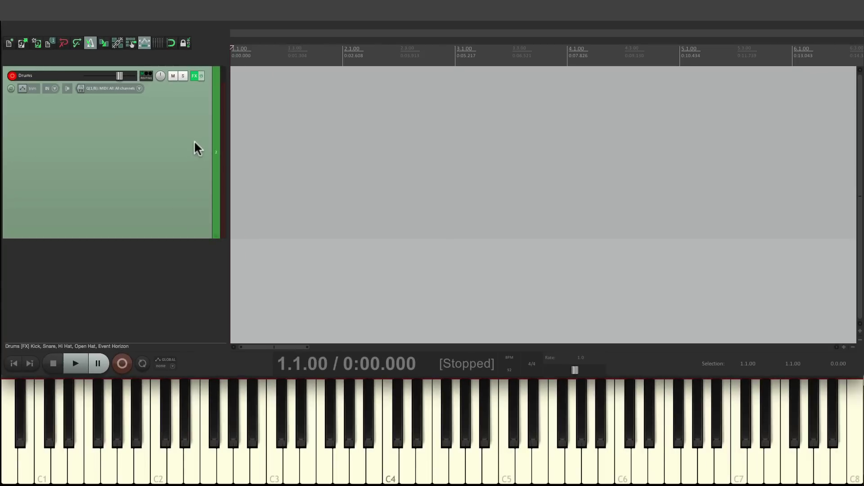
Record a roughly six-bar drum take on the armed Drums track with input quantize active.
{"action": "key", "text": "ctrl+r"}
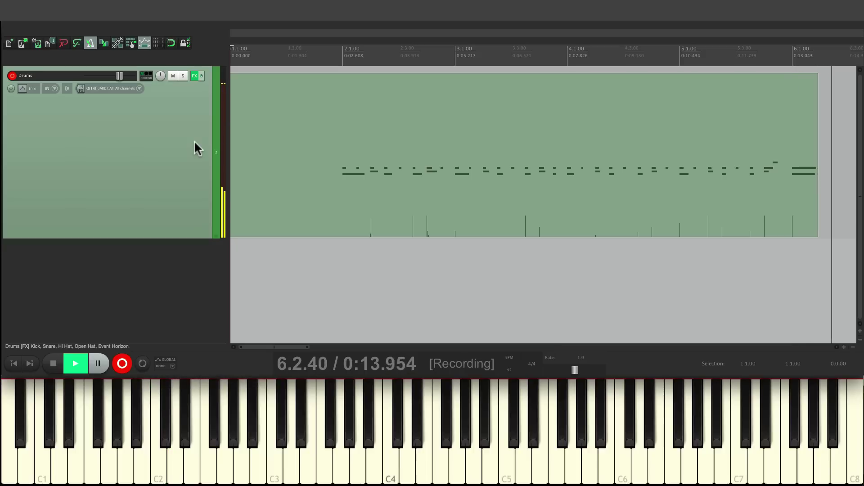
{"action": "key", "text": "space"}
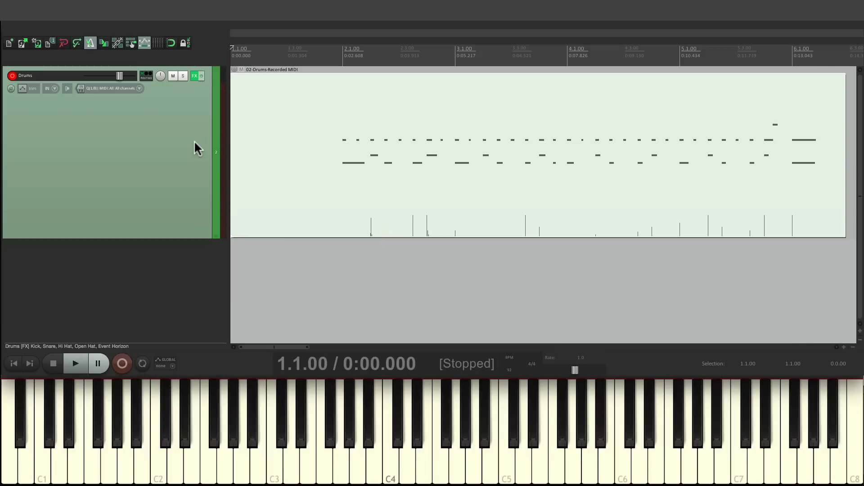
Open the drum take in the MIDI editor and play it from beat 1.4 to check grid alignment.
{"action": "left_click", "coordinate": [353, 112]}
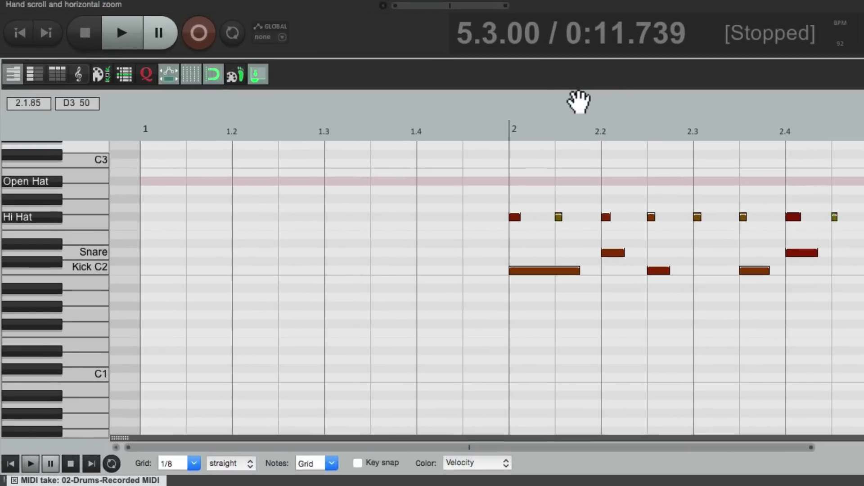
{"action": "left_click", "coordinate": [417, 130]}
{"action": "scroll", "coordinate": [575, 340], "scroll_direction": "right", "scroll_amount": 3}
{"action": "scroll", "coordinate": [575, 341], "scroll_direction": "left", "scroll_amount": 2}
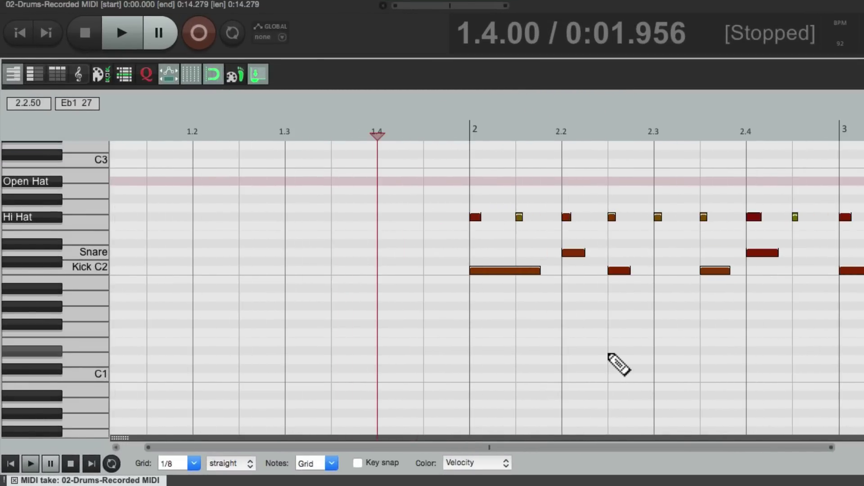
{"action": "key", "text": "space"}
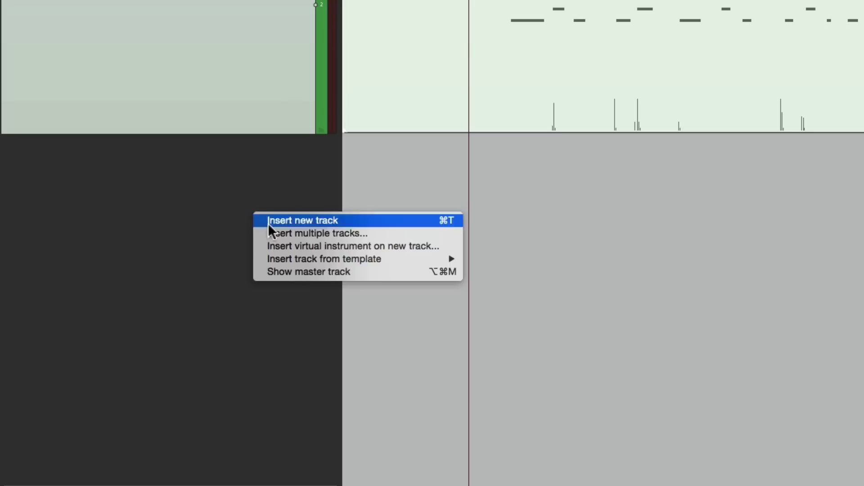
Add a Piano track from template, open its Piano One instrument, and arm Piano instead of Drums.
{"action": "mouse_move", "coordinate": [263, 261]}
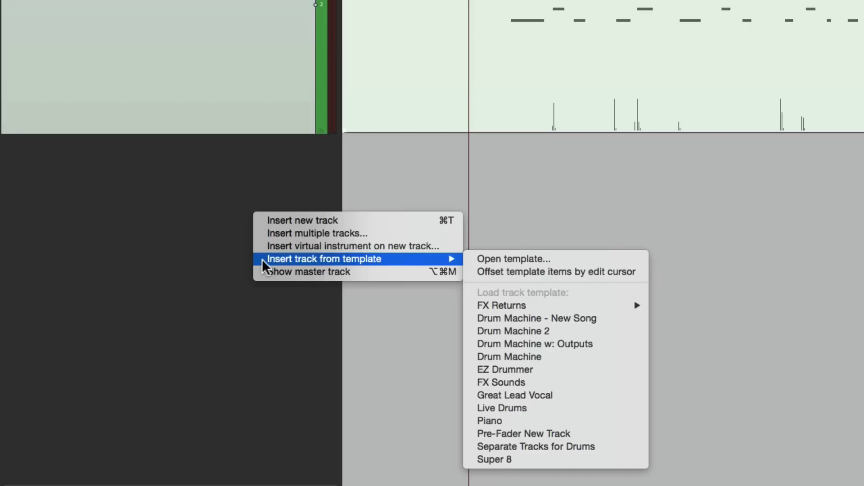
{"action": "left_click", "coordinate": [593, 420]}
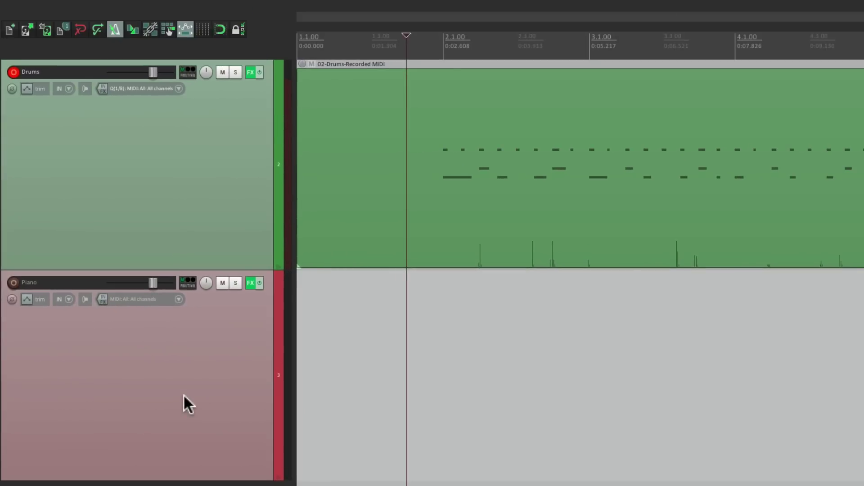
{"action": "left_click", "coordinate": [250, 282]}
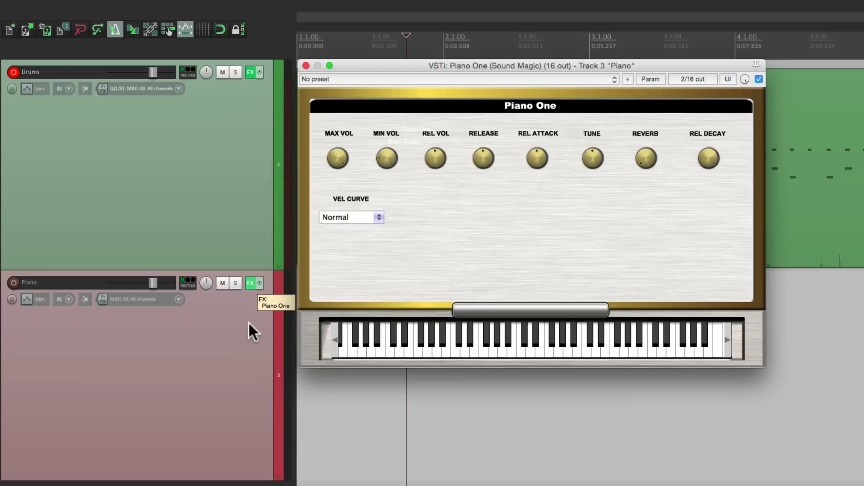
{"action": "left_click", "coordinate": [10, 72]}
{"action": "left_click", "coordinate": [13, 282]}
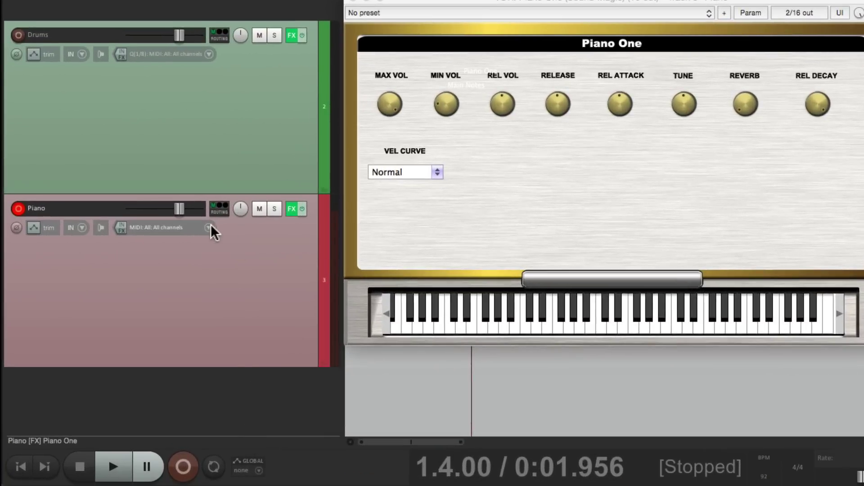
Enable 1/16 input quantize, including note-offs, in the Piano track's recording settings.
{"action": "left_click", "coordinate": [171, 229]}
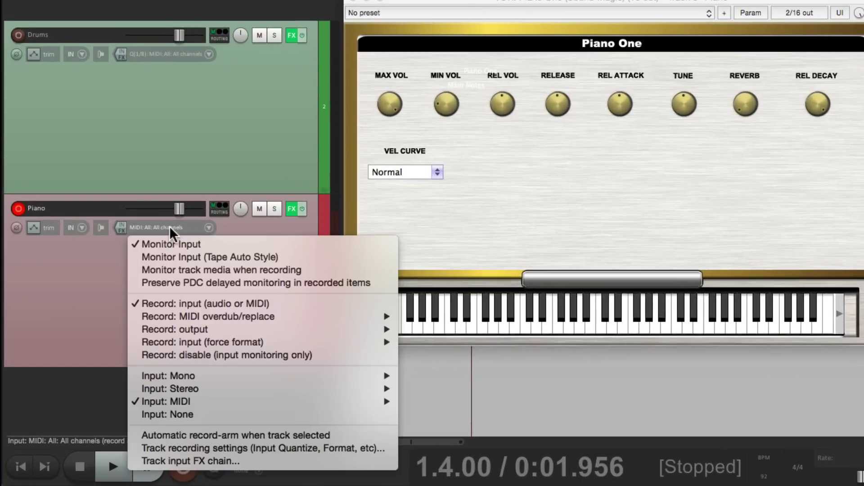
{"action": "left_click", "coordinate": [143, 449]}
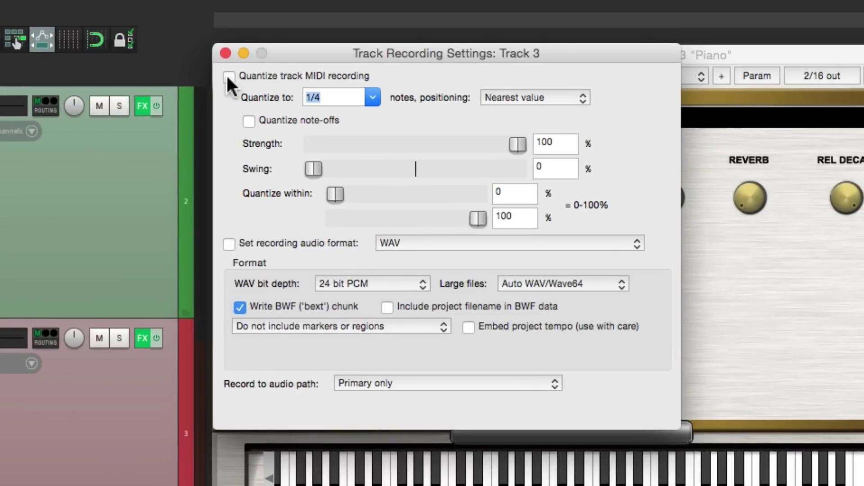
{"action": "left_click", "coordinate": [229, 76]}
{"action": "left_click", "coordinate": [373, 97]}
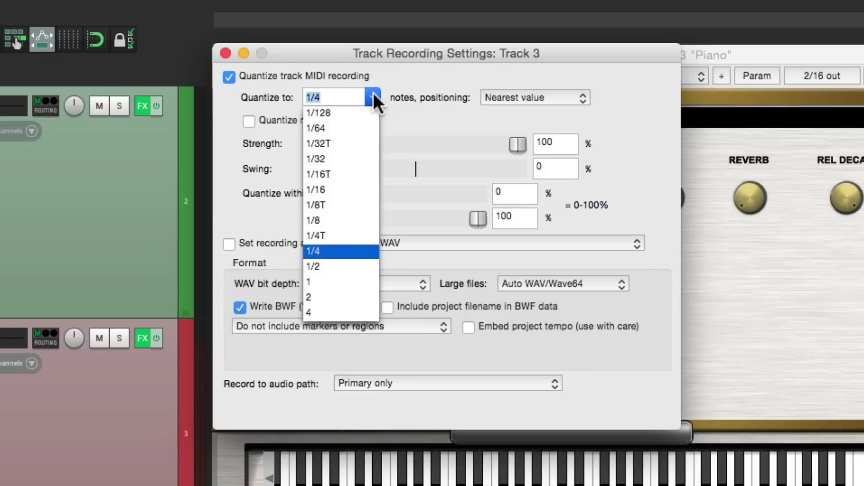
{"action": "left_click", "coordinate": [348, 189]}
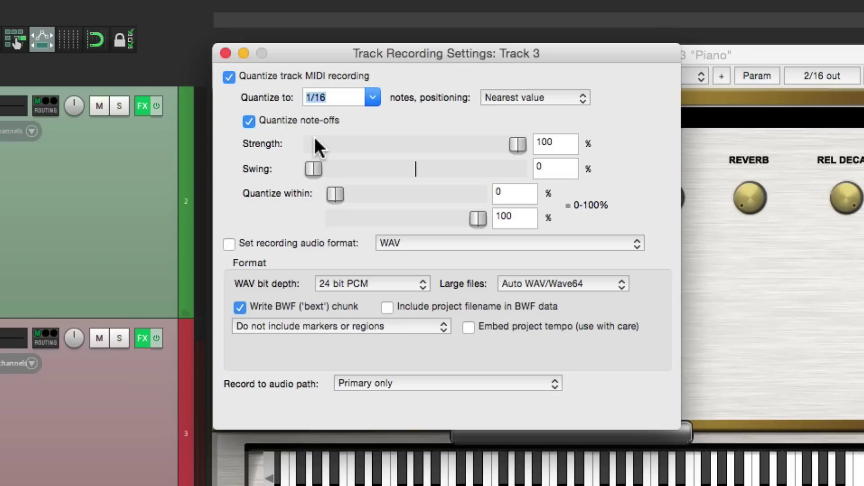
{"action": "left_click", "coordinate": [226, 53]}
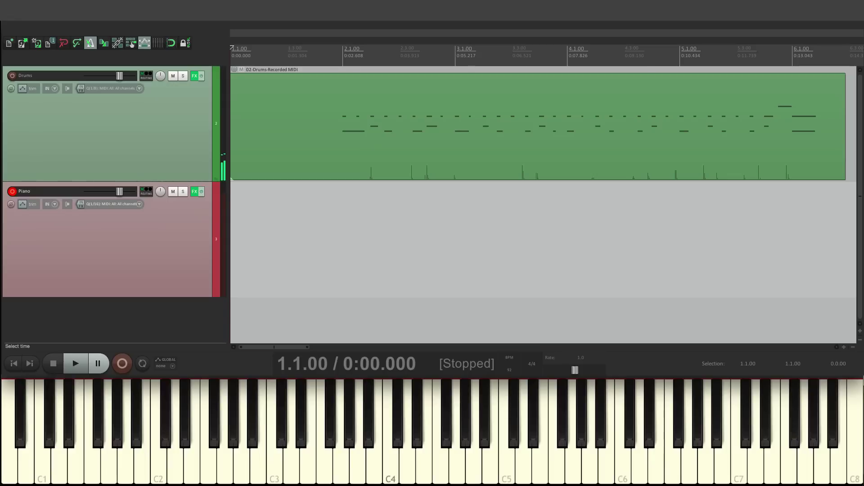
Record a roughly six-bar piano take onto the Piano track.
{"action": "key", "text": "ctrl+r"}
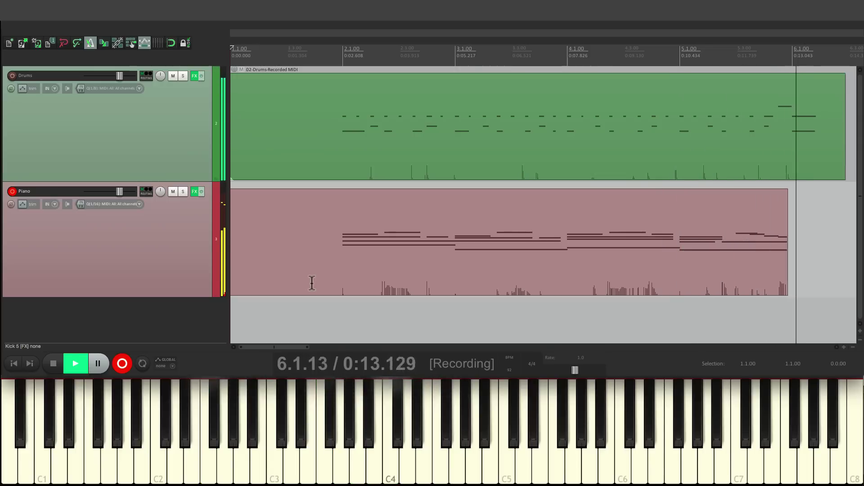
{"action": "key", "text": "space"}
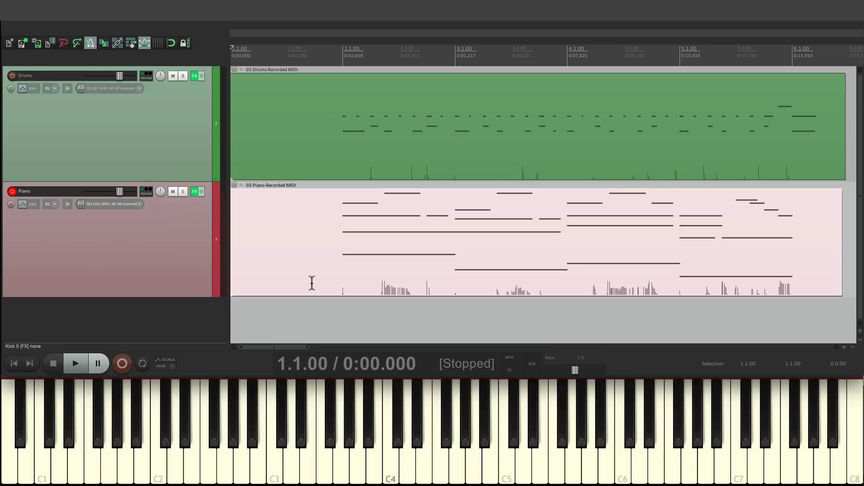
Play the recorded piano take in the MIDI editor through bar 6 to check its quantized notes.
{"action": "double_click", "coordinate": [349, 241]}
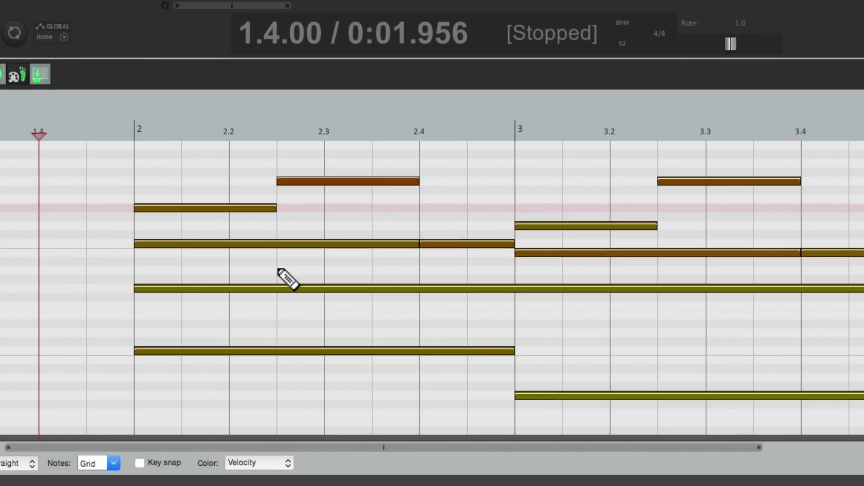
{"action": "key", "text": "space"}
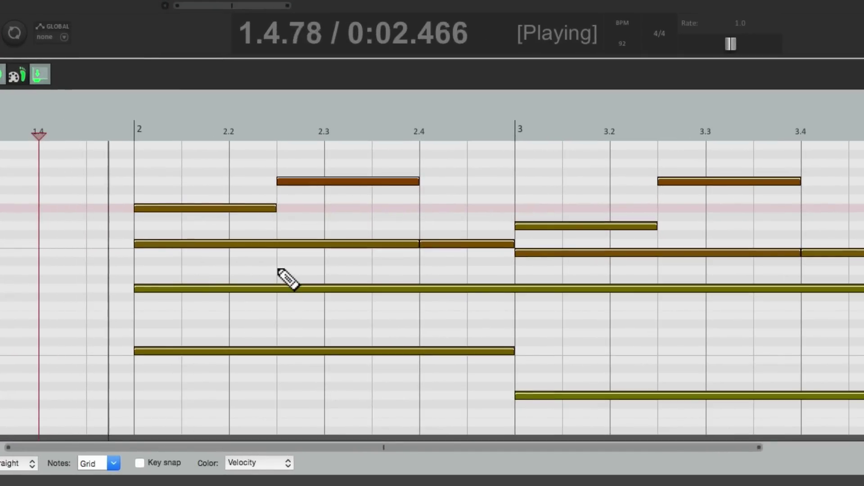
{"action": "scroll", "coordinate": [311, 241], "scroll_direction": "right", "scroll_amount": 5}
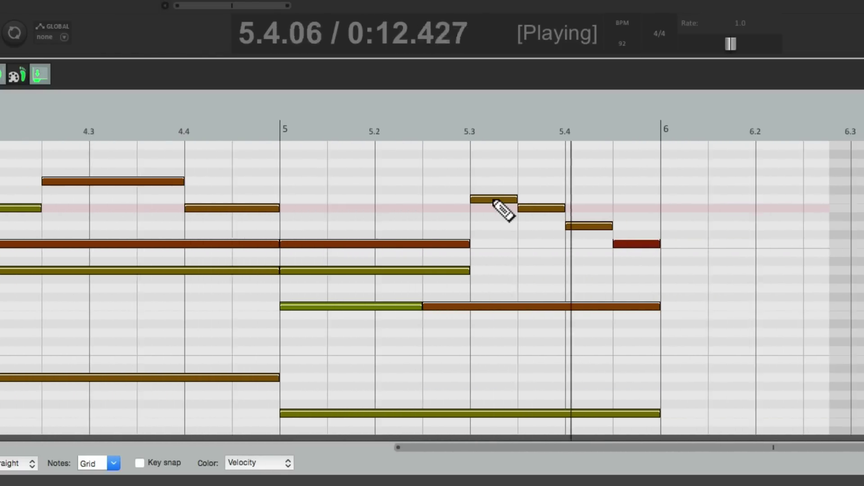
{"action": "key", "text": "space"}
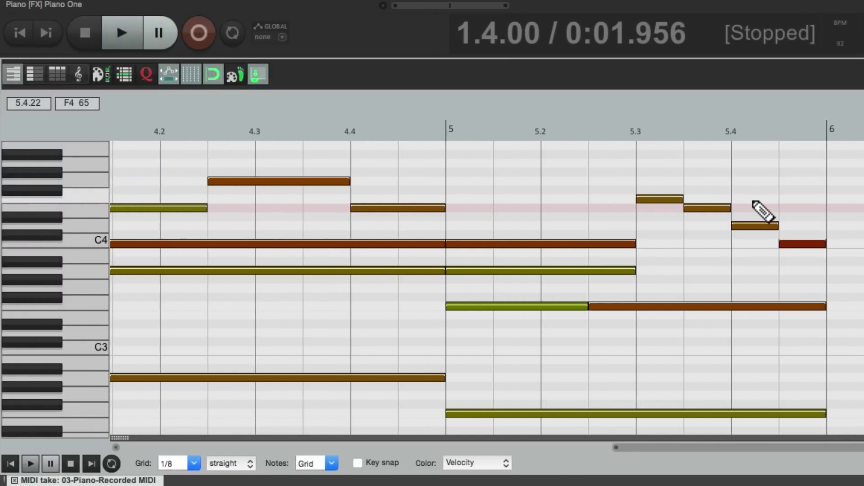